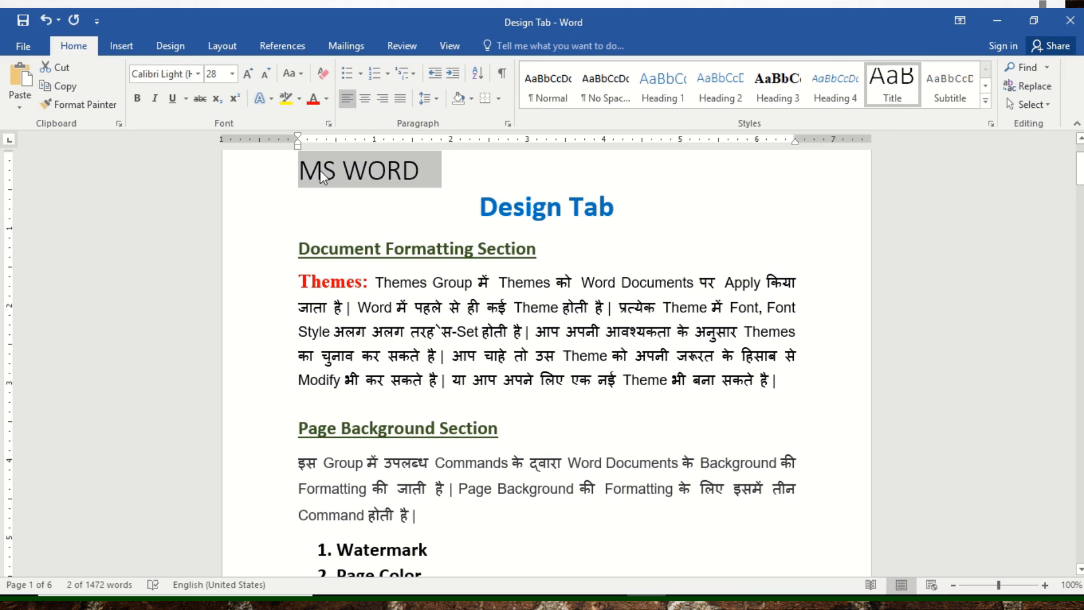
# Make the "MS WORD" title bold, centre it and colour it standard green.
pyautogui.hotkey('ctrl', 'b')
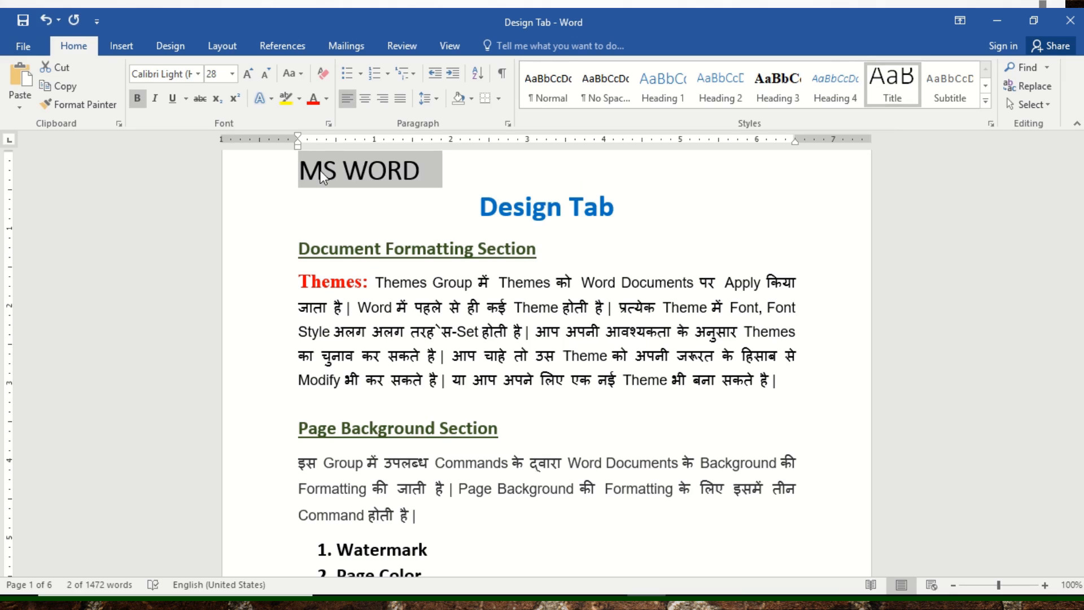
pyautogui.hotkey('ctrl', 'e')
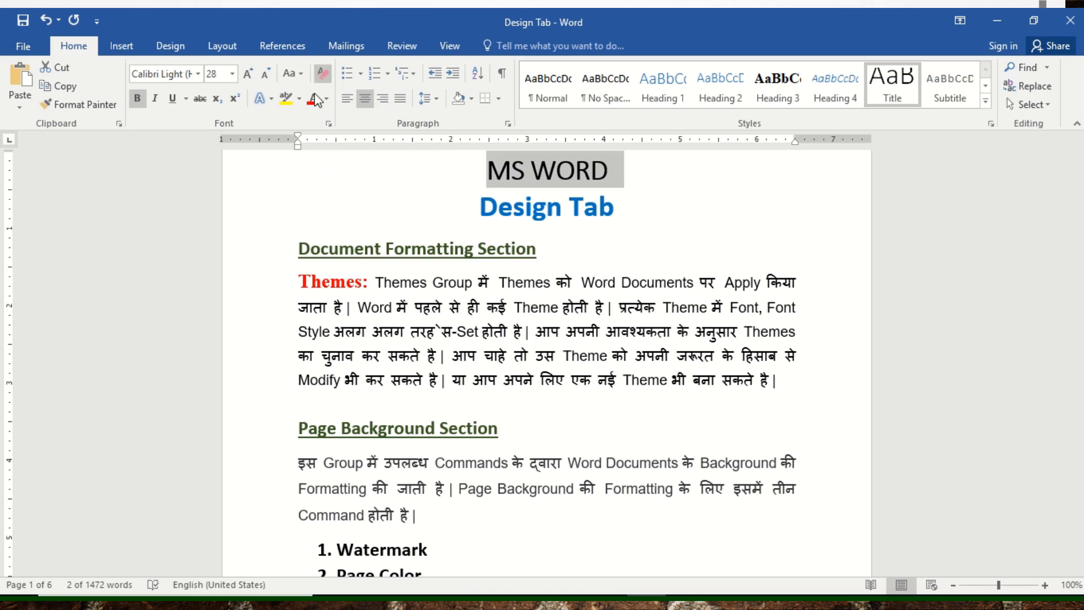
pyautogui.click(324, 105)
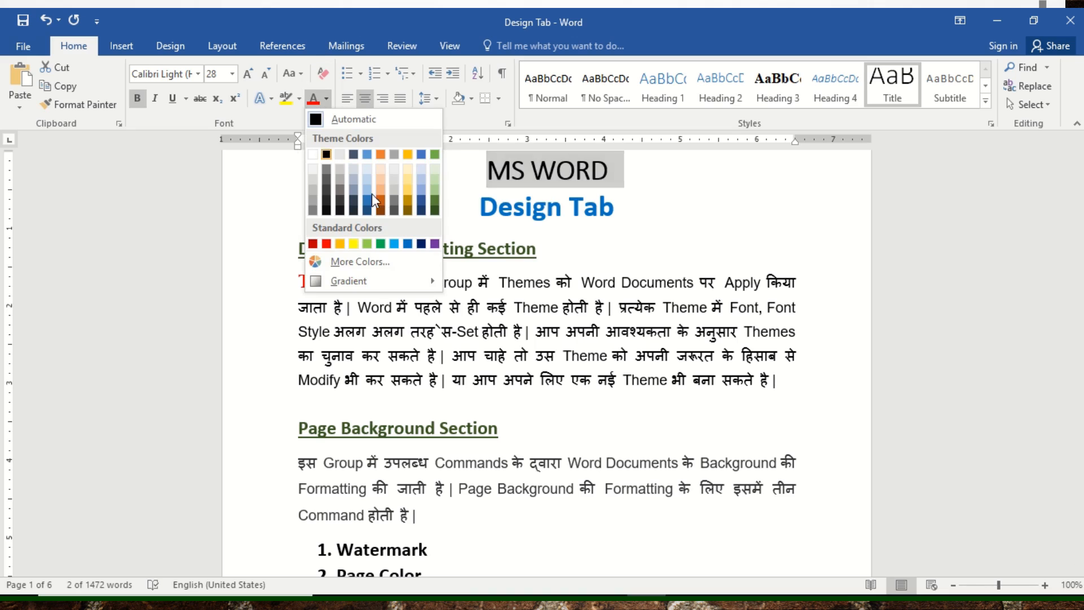
pyautogui.click(380, 244)
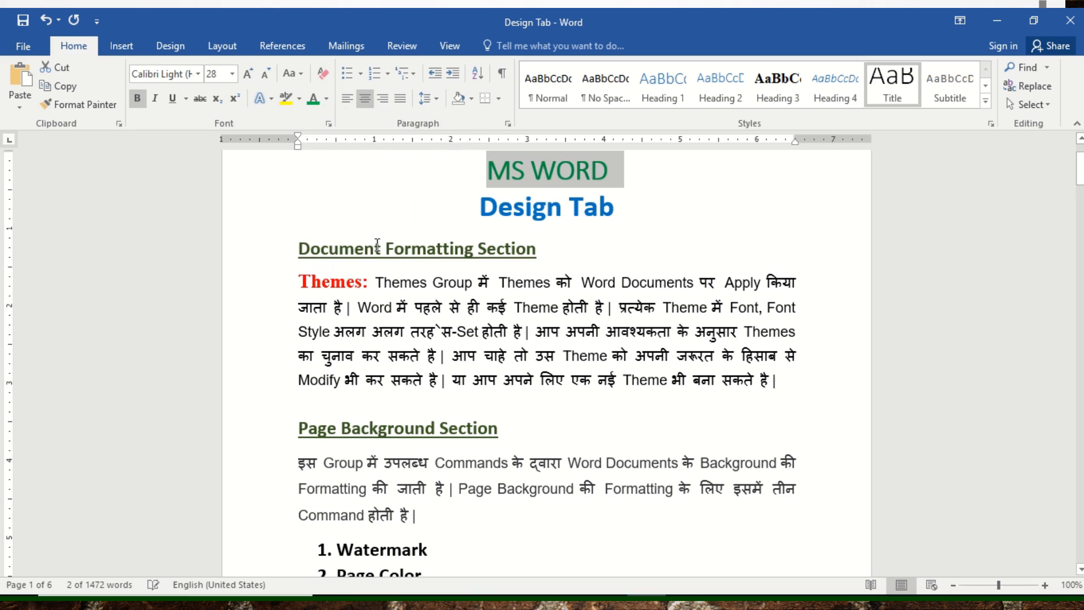
# Apply the Subtitle style to the "Design Tab" line below the title and centre it.
pyautogui.click(484, 213)
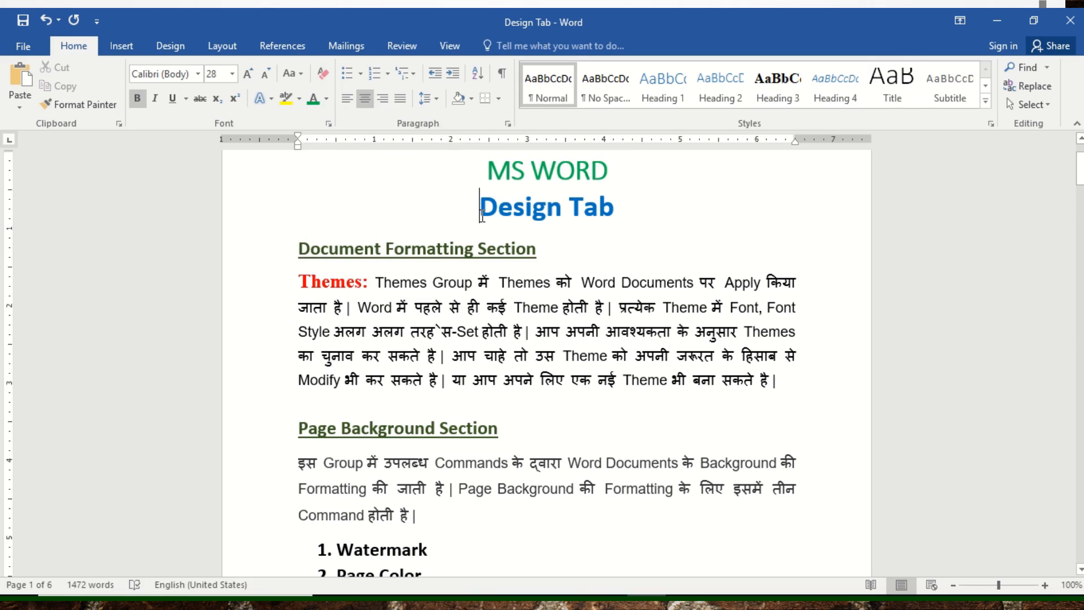
pyautogui.moveTo(483, 214); pyautogui.dragTo(666, 214)
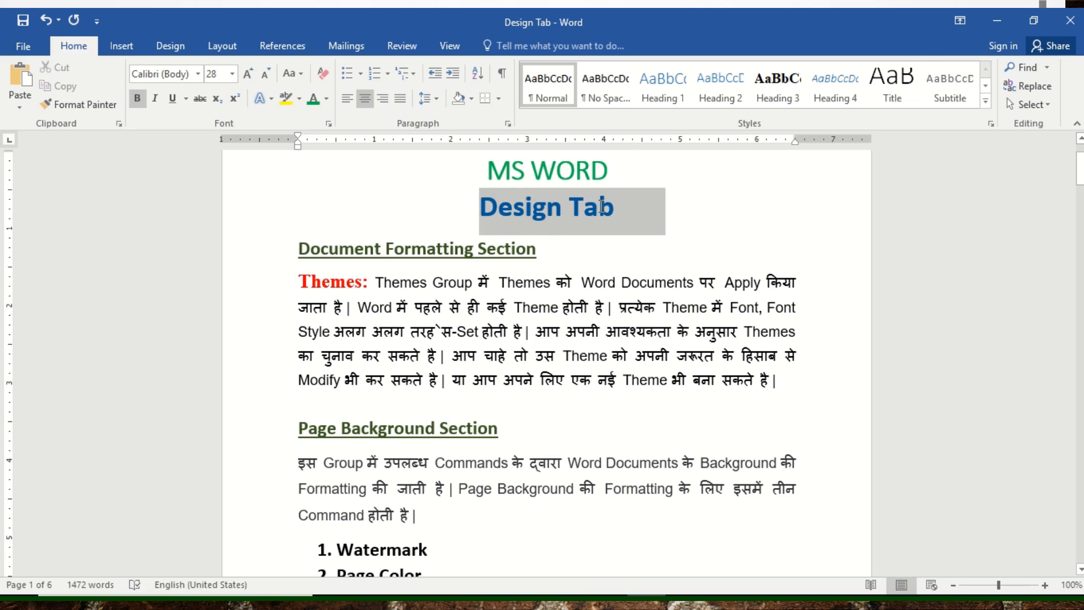
pyautogui.click(958, 85)
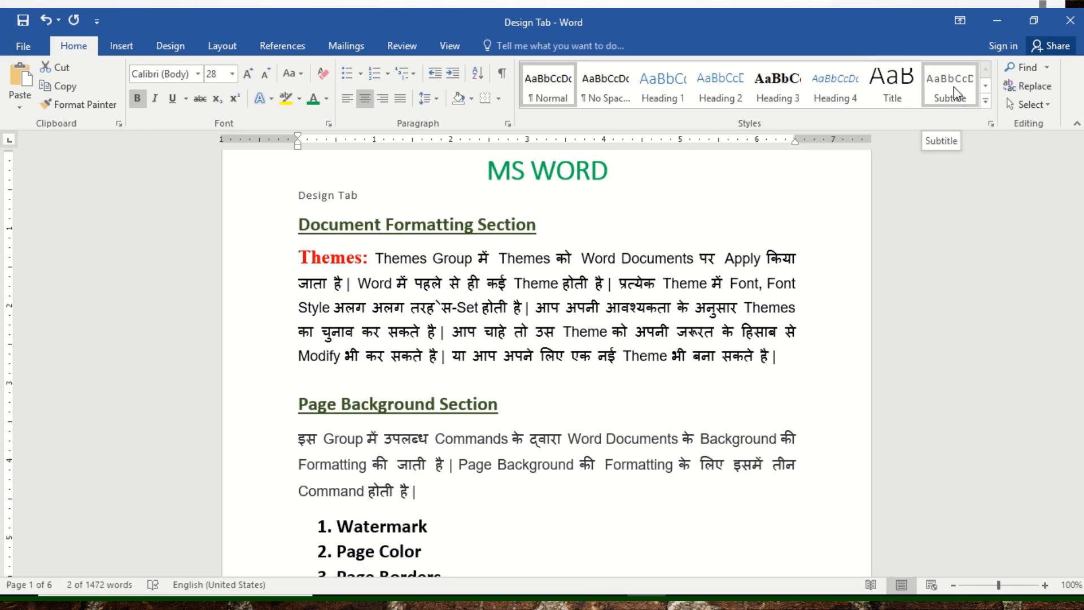
pyautogui.click(954, 86)
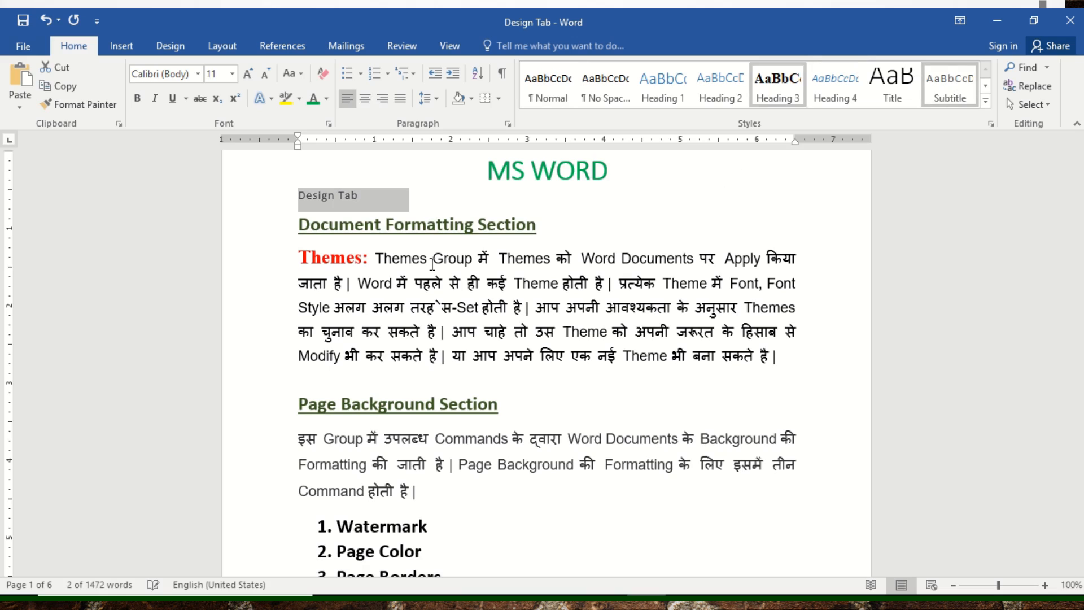
pyautogui.hotkey('ctrl', 'e')
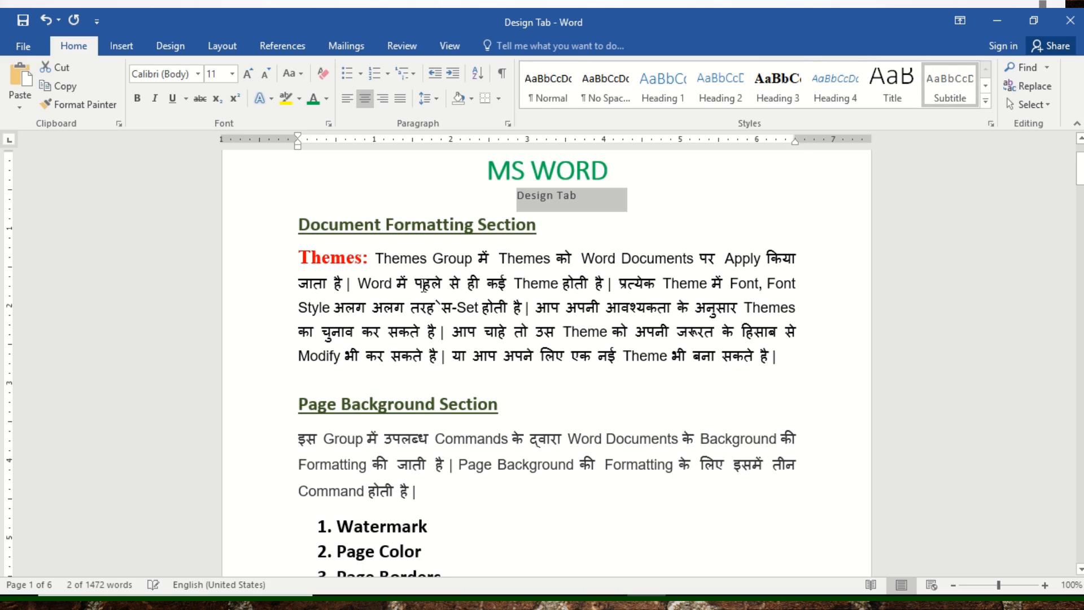
# Make the "Design Tab" subtitle bold, in a darker theme blue, and enlarge it to 20 pt.
pyautogui.hotkey('ctrl', 'b')
pyautogui.click(328, 98)
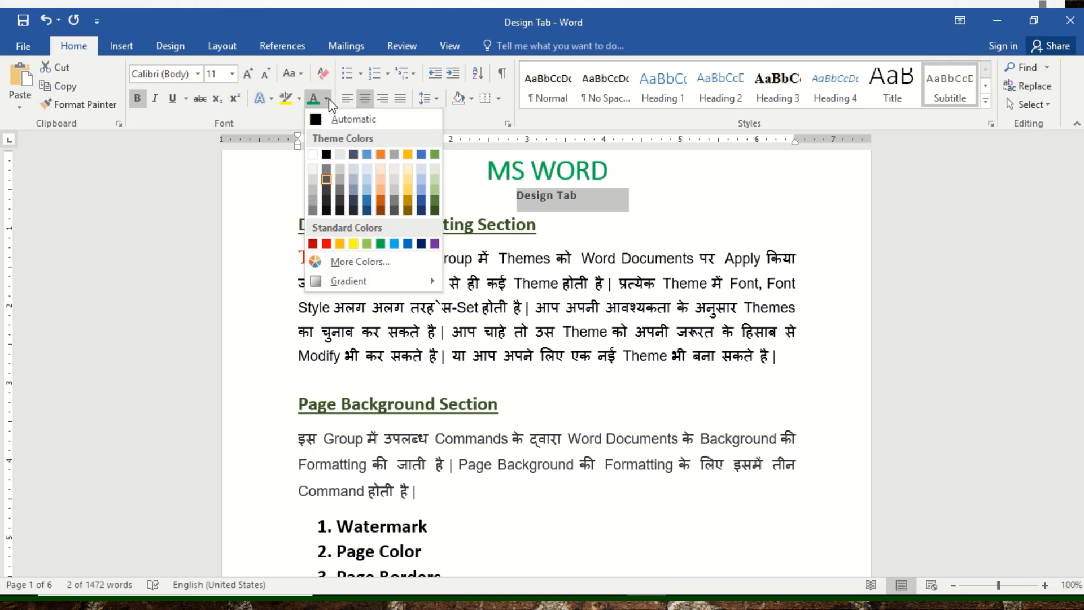
pyautogui.click(372, 199)
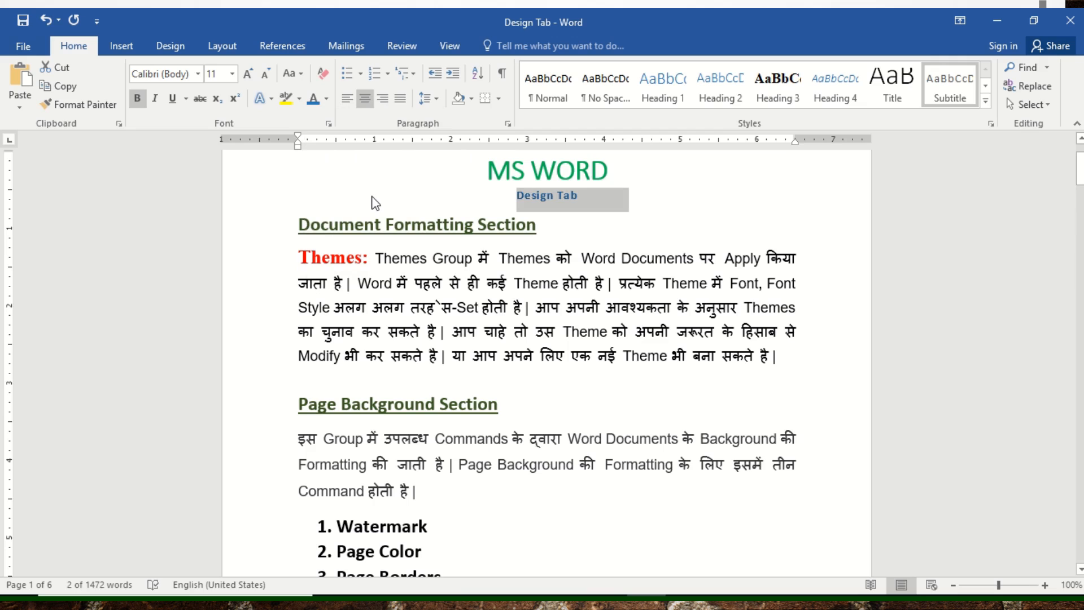
pyautogui.hotkey('ctrl', ']')
pyautogui.hotkey('ctrl', ']')
pyautogui.hotkey('ctrl', ']')
pyautogui.hotkey('ctrl', ']')
pyautogui.hotkey('ctrl', ']')
pyautogui.hotkey('ctrl', ']')
pyautogui.hotkey('ctrl', ']')
pyautogui.hotkey('ctrl', ']')
pyautogui.hotkey('ctrl', ']')
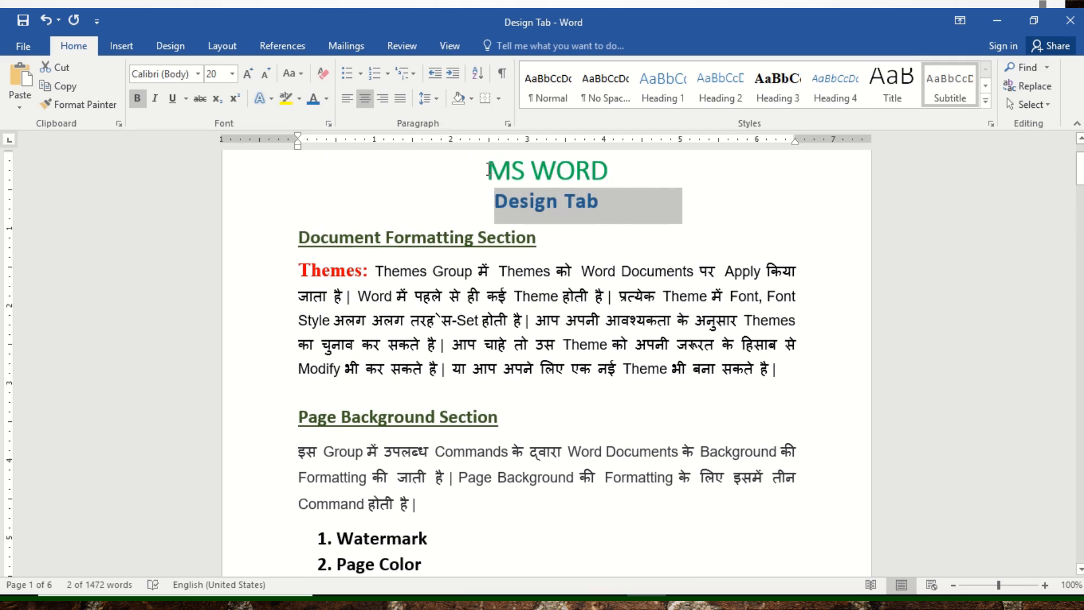
# Enlarge the "MS WORD" title to 48 pt.
pyautogui.moveTo(489, 170); pyautogui.dragTo(603, 171)
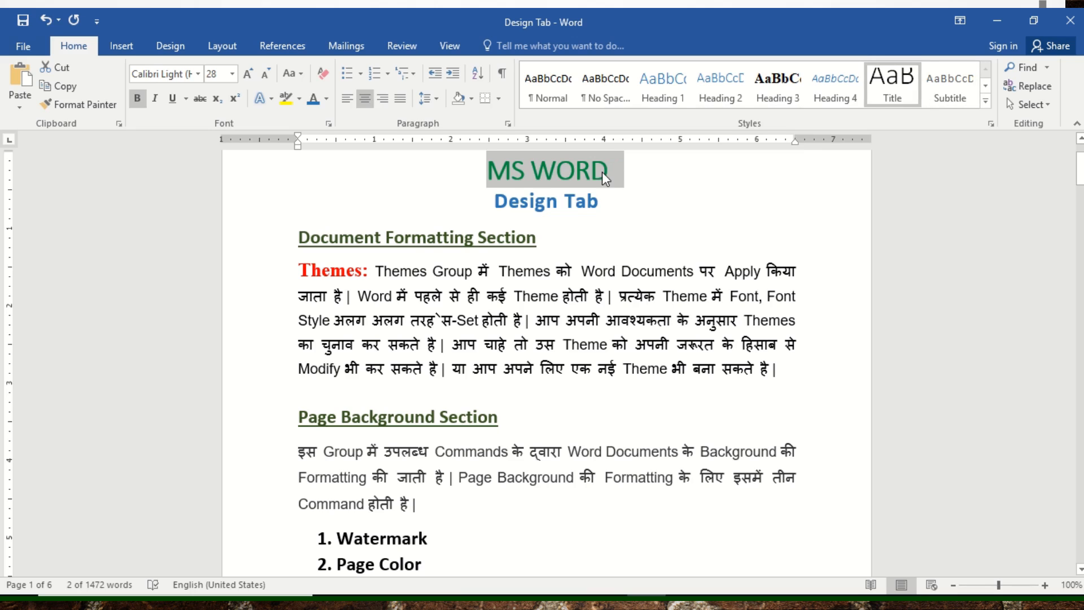
pyautogui.hotkey('ctrl', 'shift', '.')
pyautogui.hotkey('ctrl', 'shift', '.')
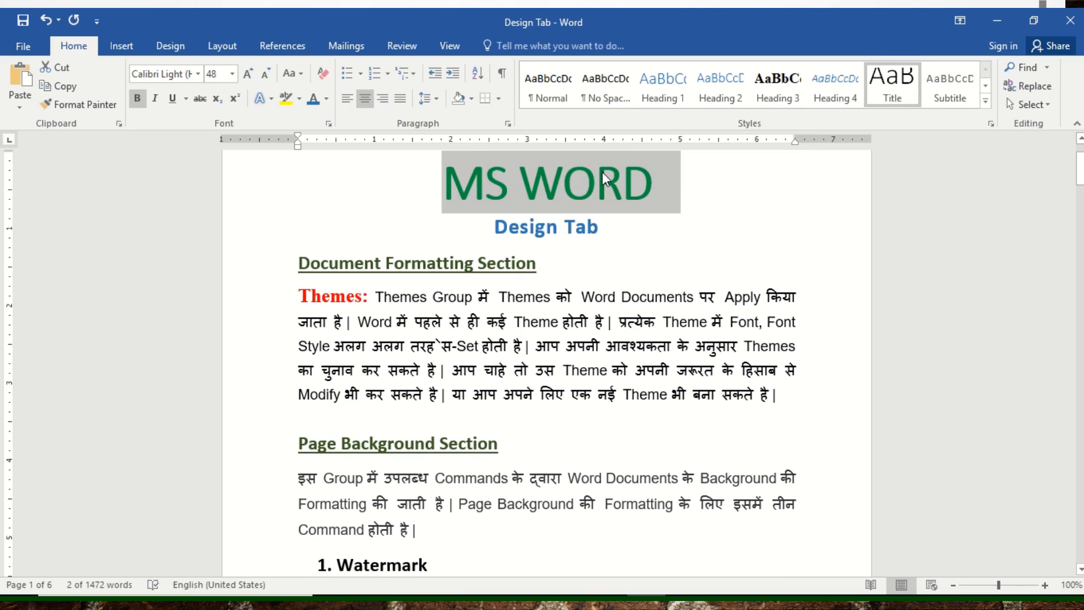
# Apply the Heading 1 style to the "Document Formatting Section" line.
pyautogui.click(428, 261)
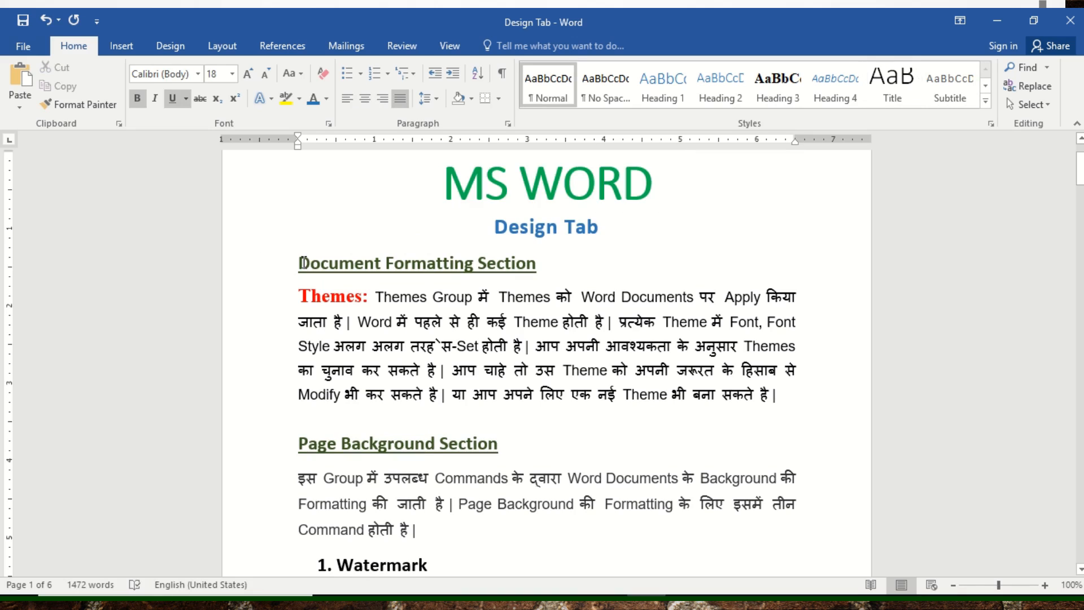
pyautogui.moveTo(301, 263); pyautogui.dragTo(501, 259)
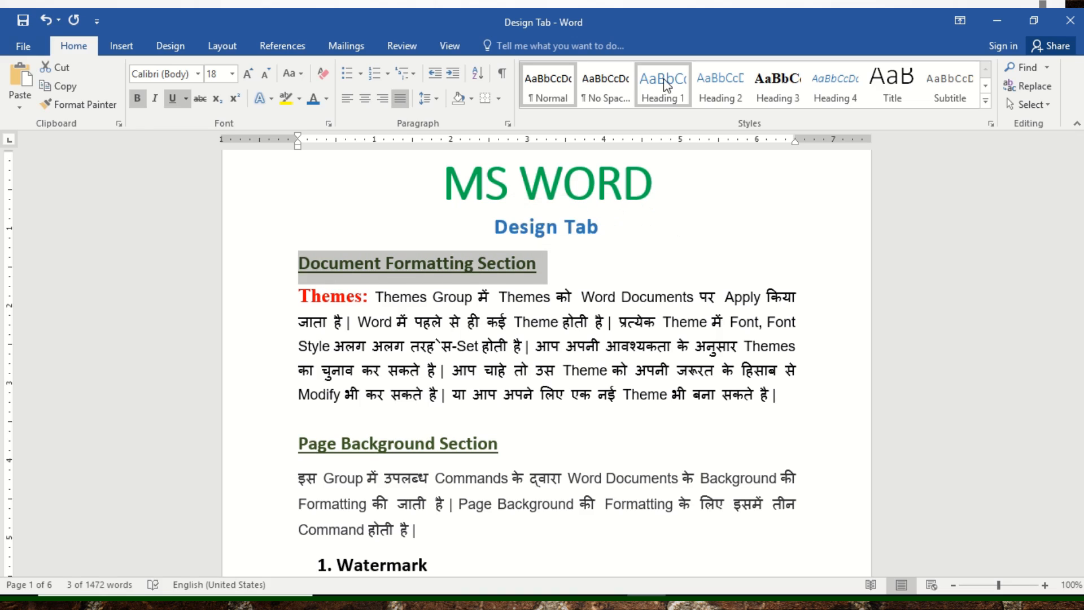
pyautogui.click(663, 90)
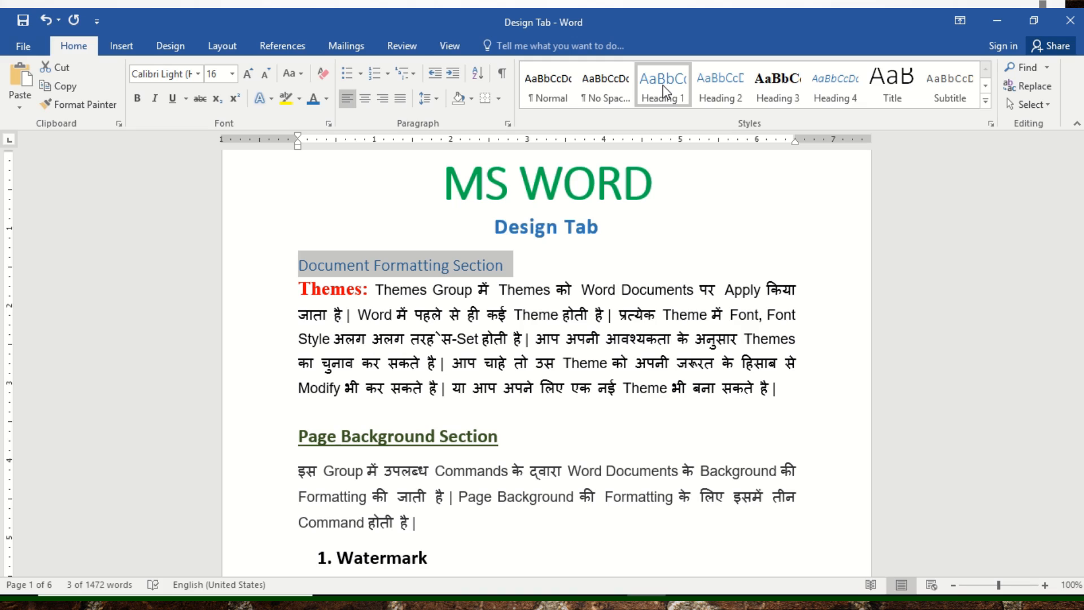
# Apply Heading 2 to the "Themes:" label and Heading 1 to the "Page Background Section" line.
pyautogui.moveTo(300, 290); pyautogui.dragTo(370, 290)
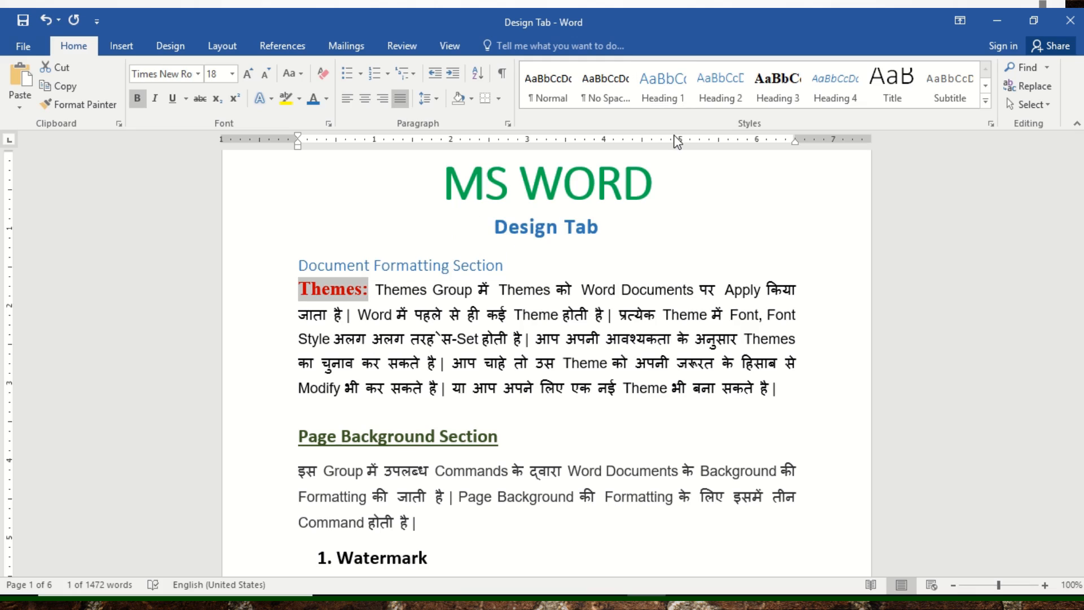
pyautogui.click(716, 80)
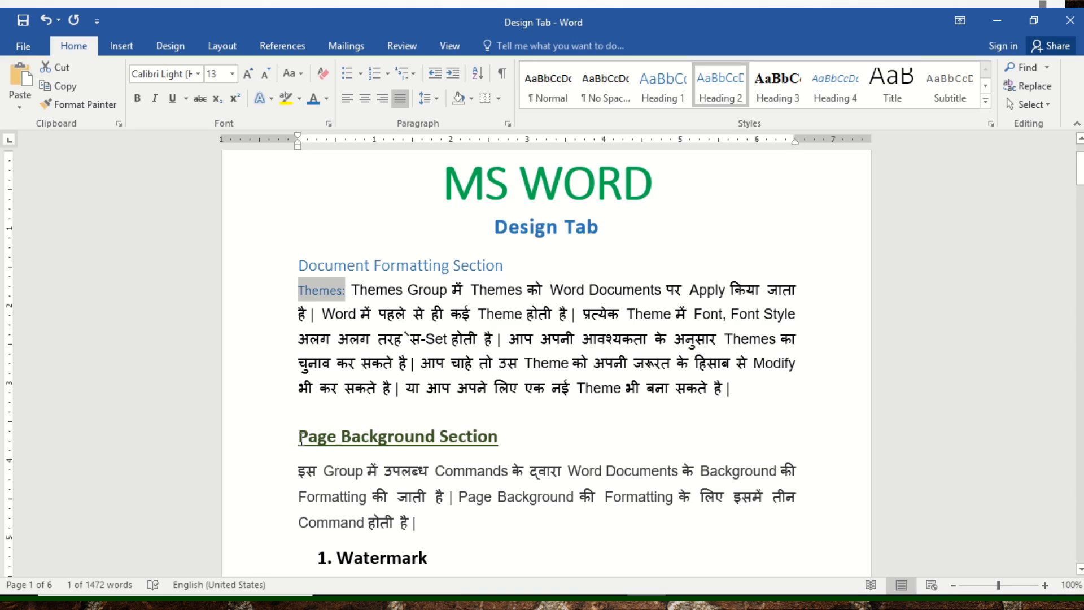
pyautogui.moveTo(301, 438); pyautogui.dragTo(477, 437)
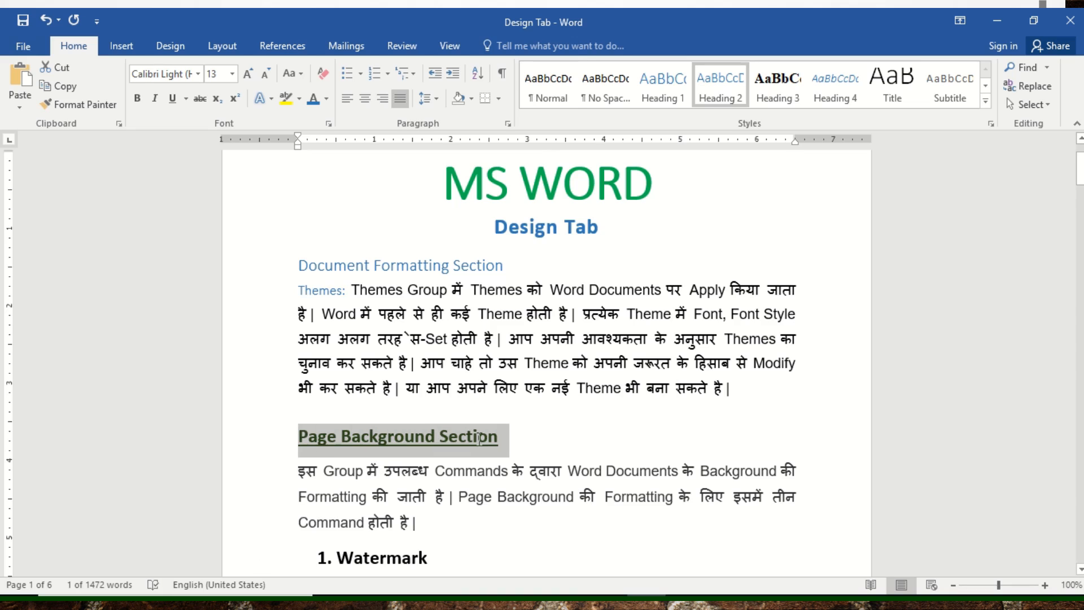
pyautogui.click(666, 79)
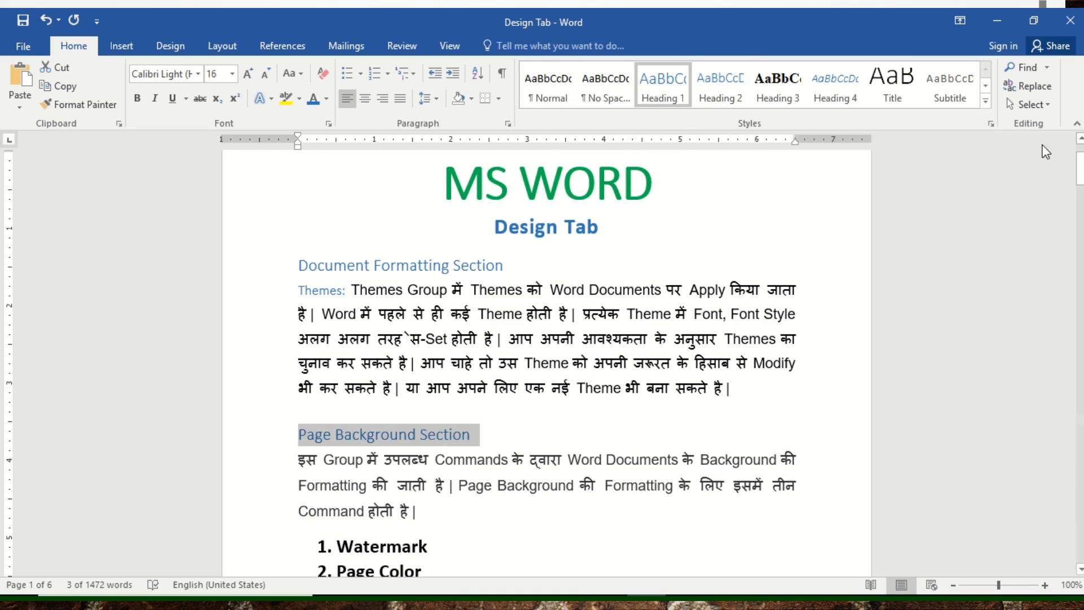
# Apply the Heading 2 style to the red "Watermark:", "Page Color:" and "Page Borders:" labels.
pyautogui.moveTo(1080, 178); pyautogui.dragTo(1079, 201)
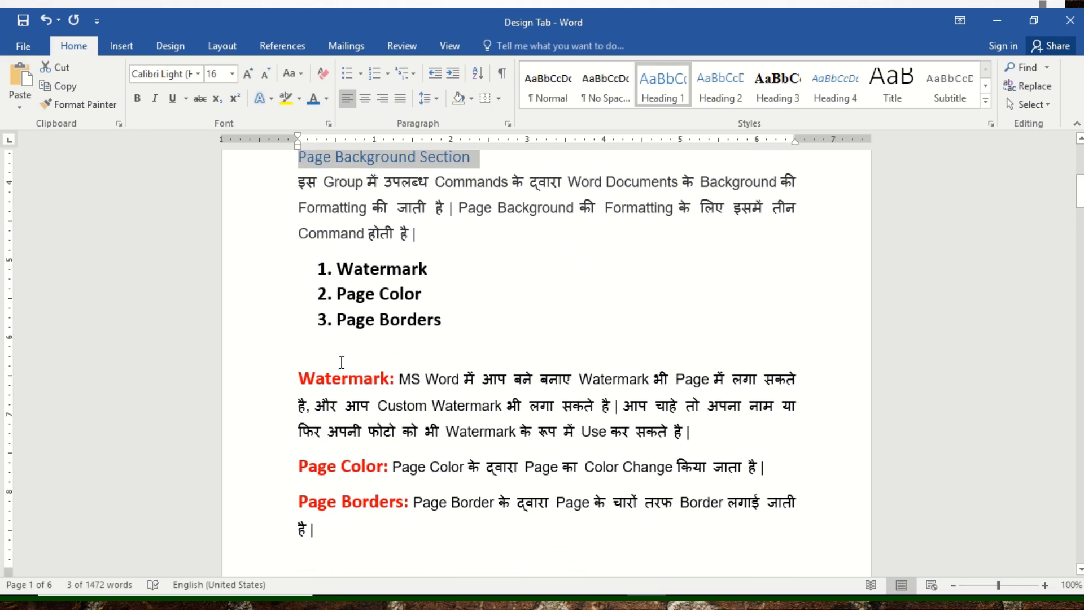
pyautogui.moveTo(300, 378); pyautogui.dragTo(394, 381)
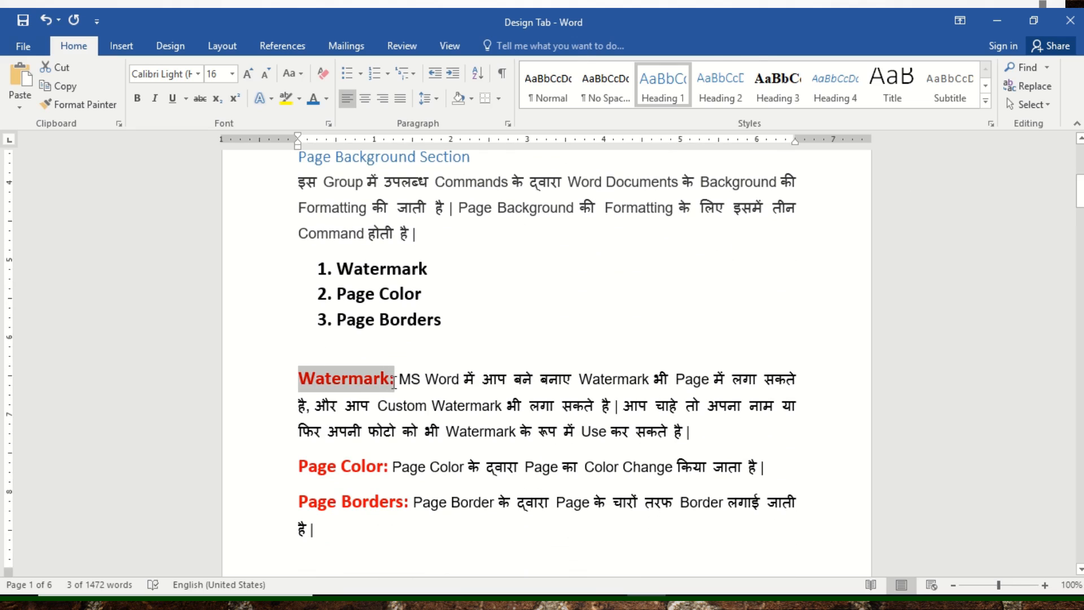
pyautogui.click(728, 90)
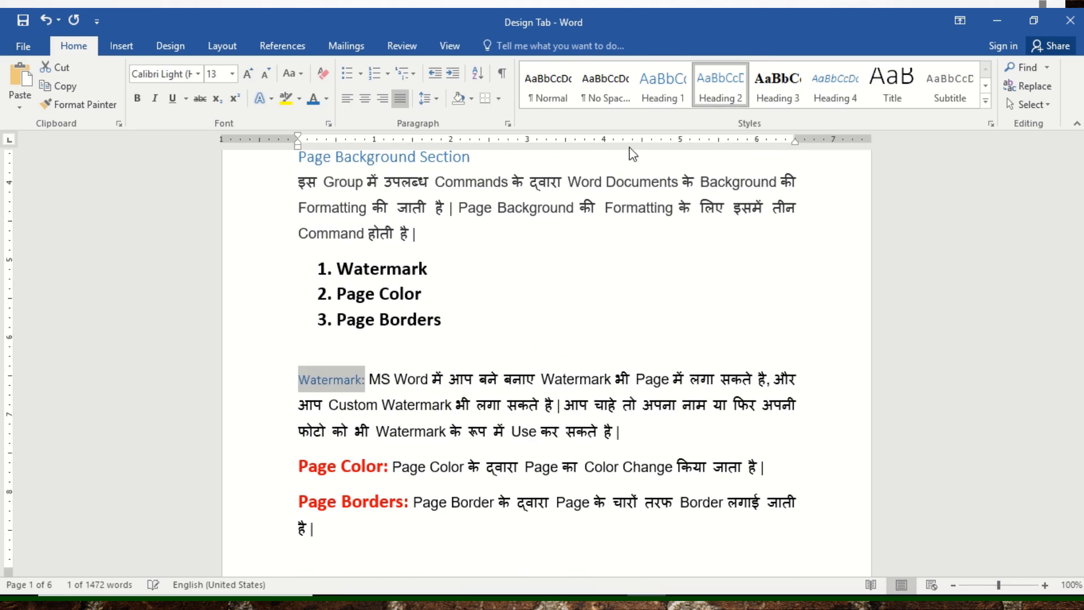
pyautogui.moveTo(300, 465); pyautogui.dragTo(391, 479)
pyautogui.click(728, 97)
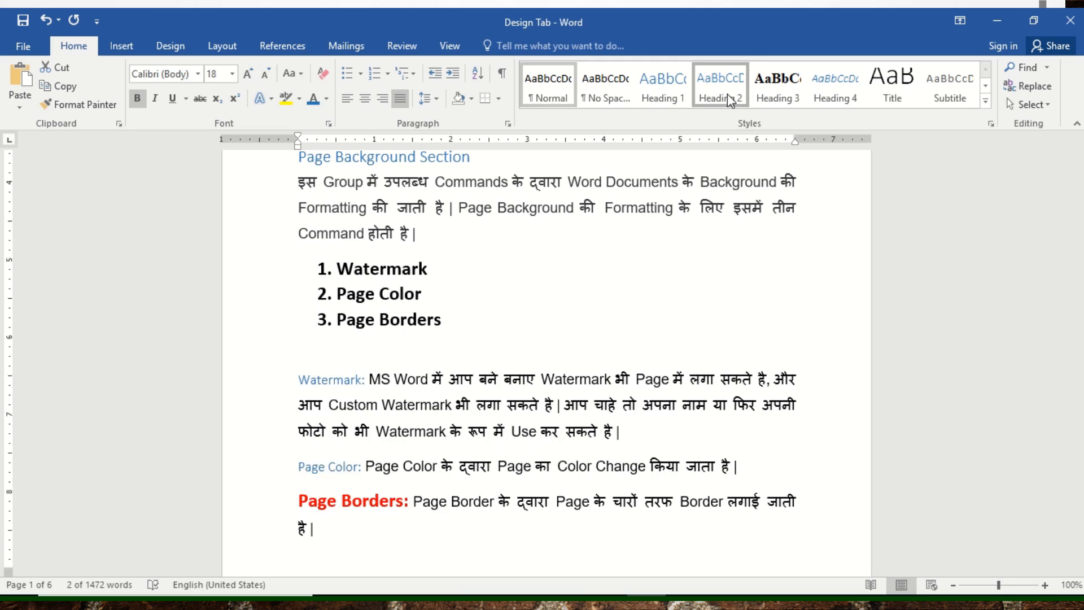
pyautogui.moveTo(299, 501); pyautogui.dragTo(411, 501)
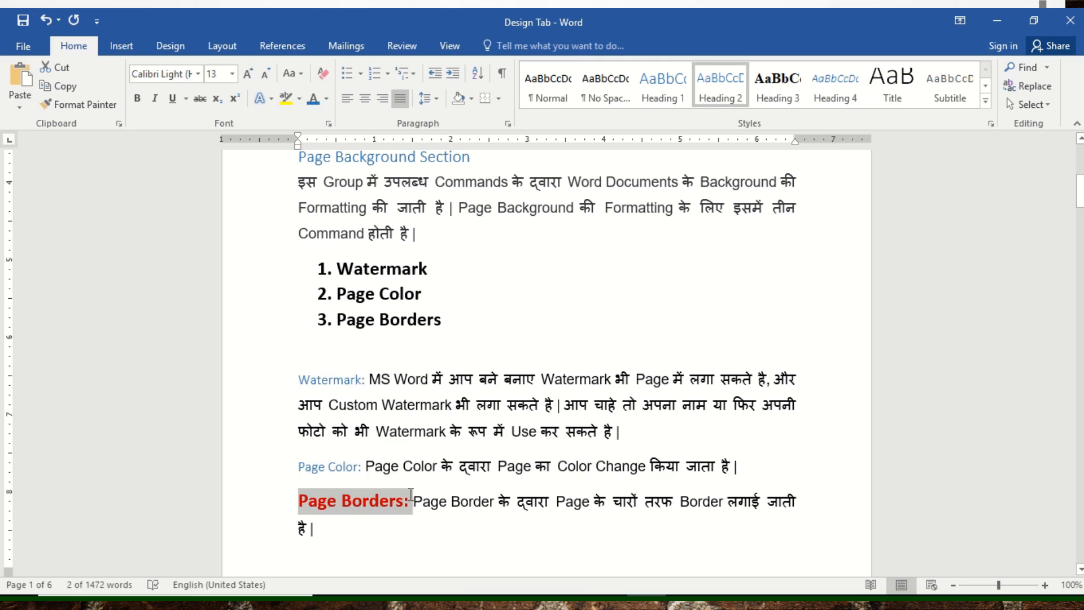
pyautogui.click(709, 95)
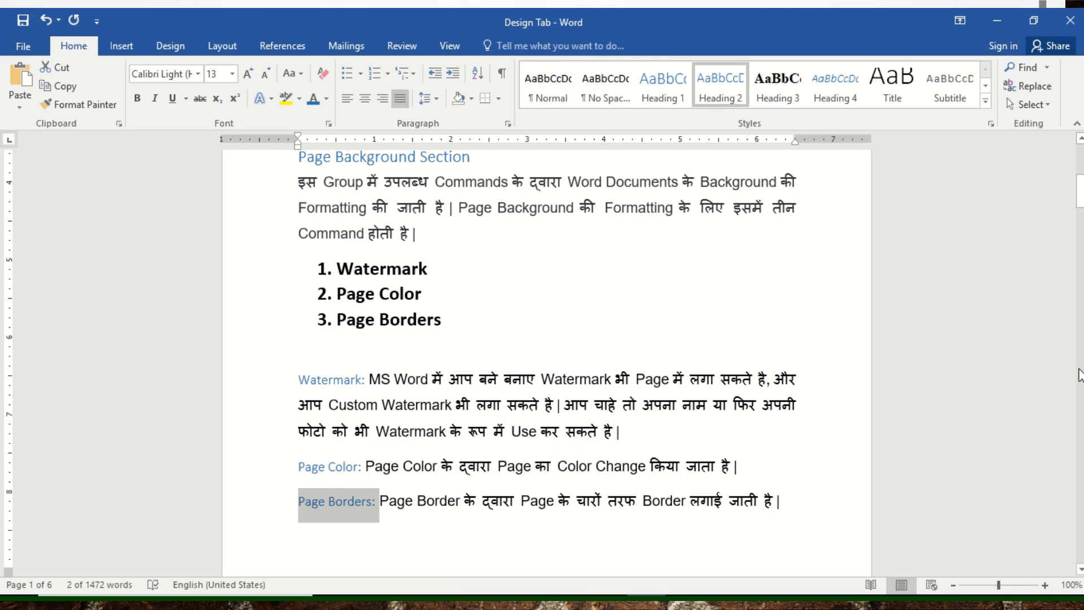
# Shade the "Document Formatting Section" heading's background with a light gold theme colour.
pyautogui.moveTo(1080, 189); pyautogui.dragTo(1081, 153)
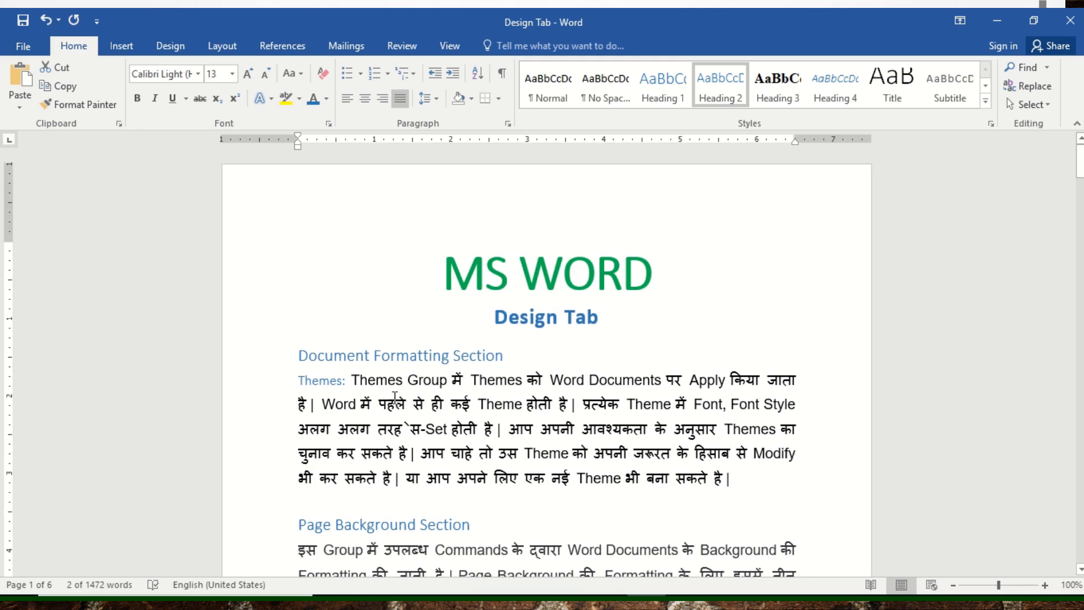
pyautogui.moveTo(299, 355); pyautogui.dragTo(478, 351)
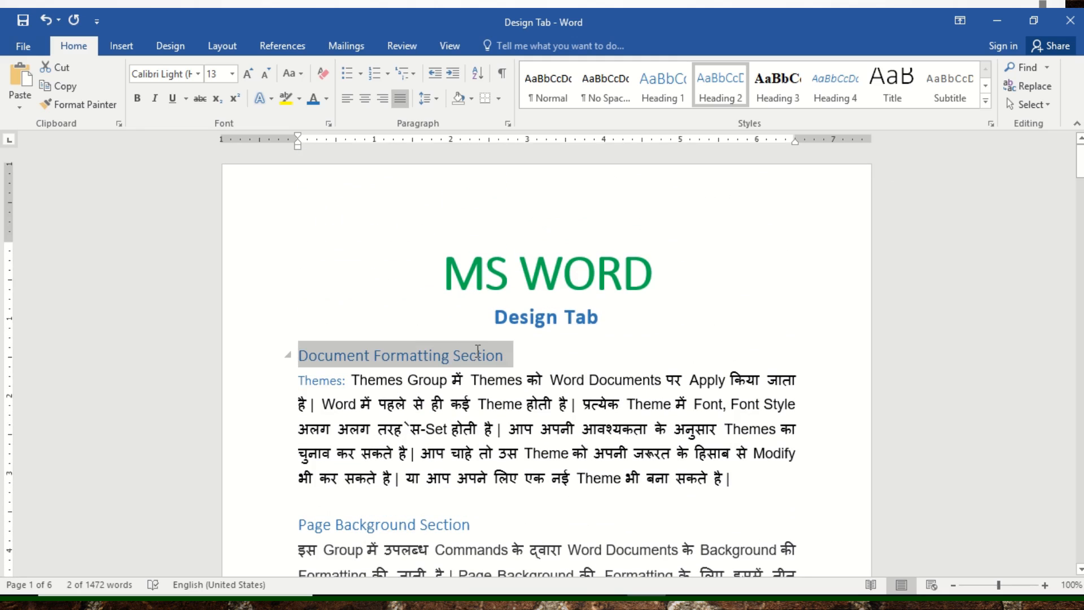
pyautogui.hotkey('ctrl', 'alt', '1')
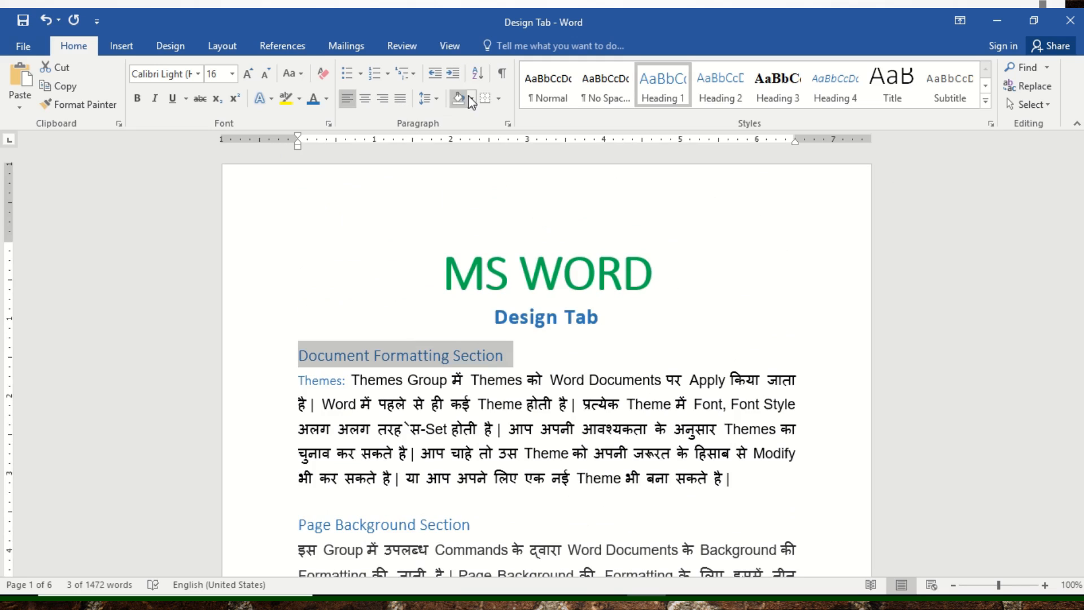
pyautogui.click(471, 98)
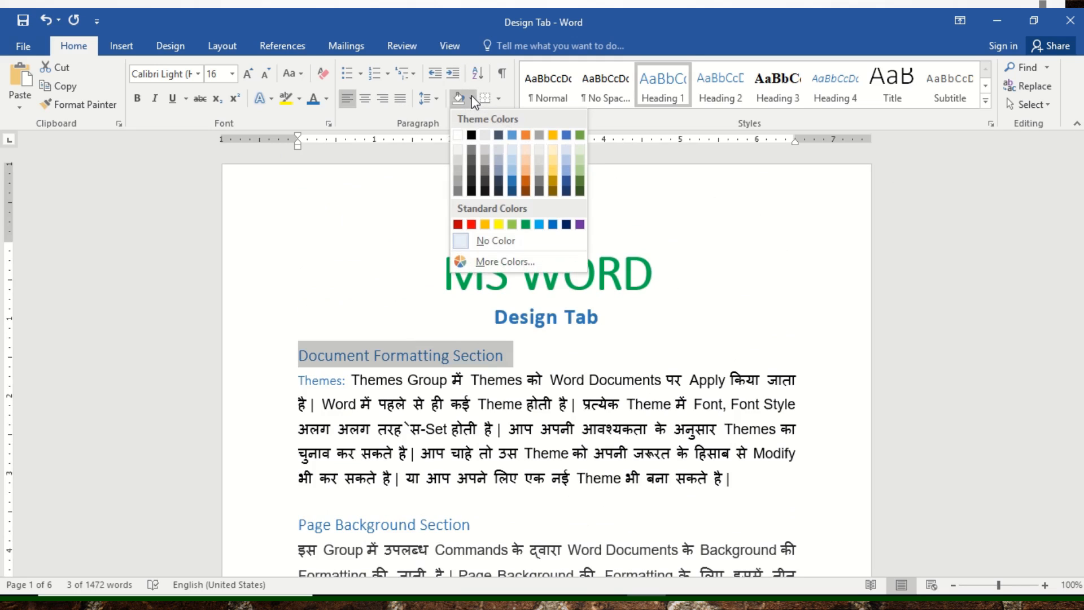
pyautogui.click(553, 179)
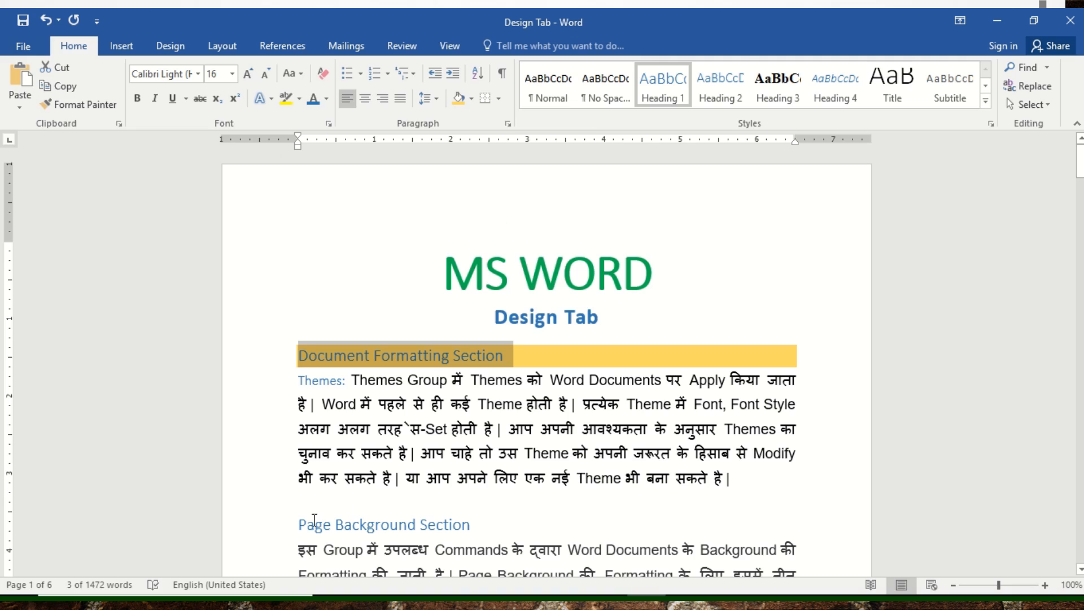
# Apply the same light gold background shading to the "Page Background Section" heading.
pyautogui.moveTo(300, 525); pyautogui.dragTo(446, 525)
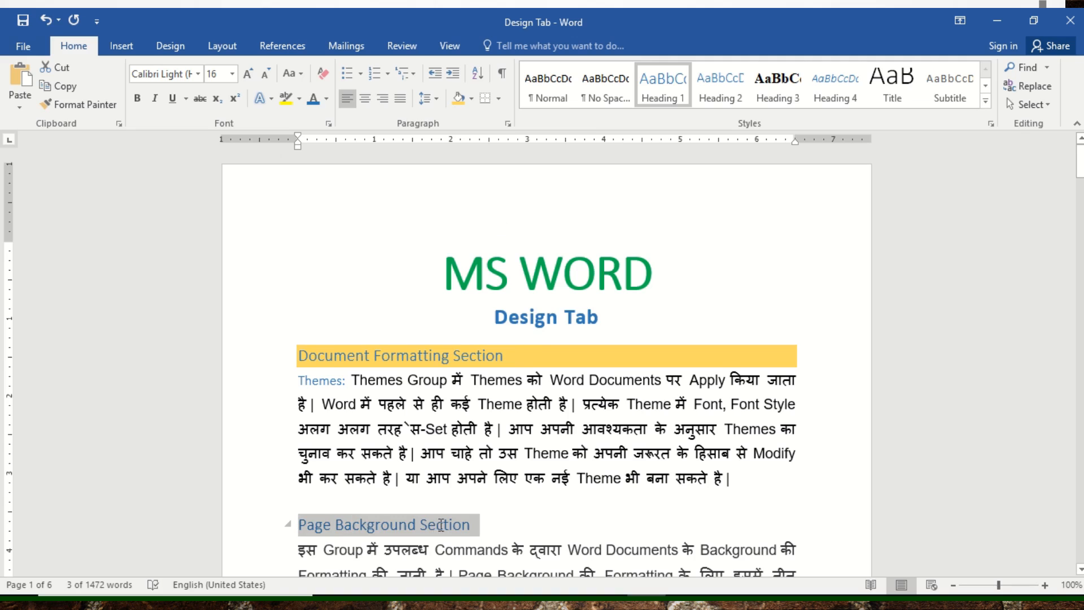
pyautogui.click(464, 99)
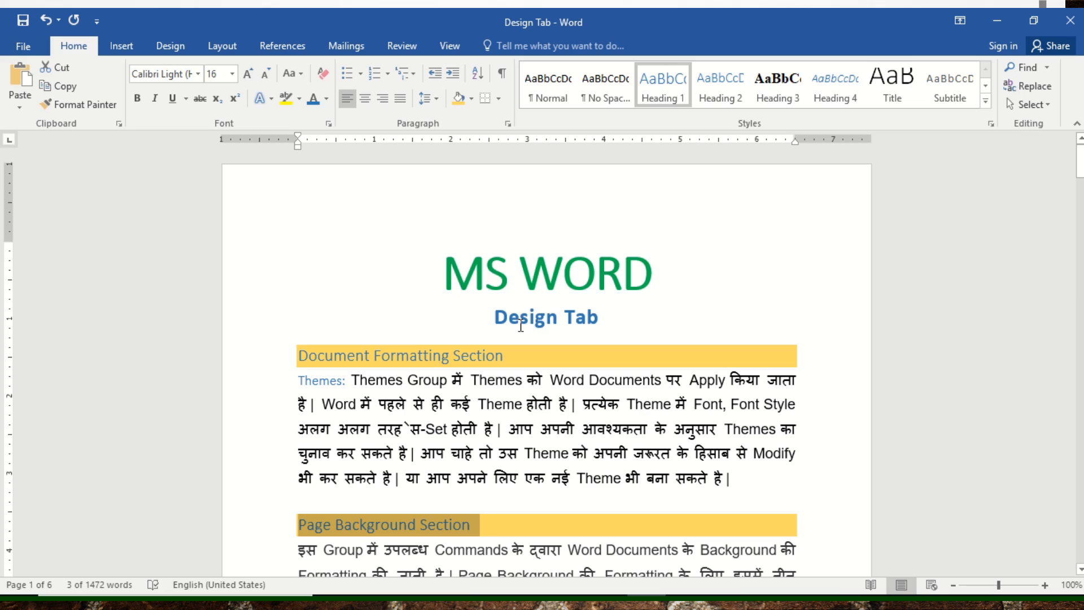
pyautogui.click(344, 404)
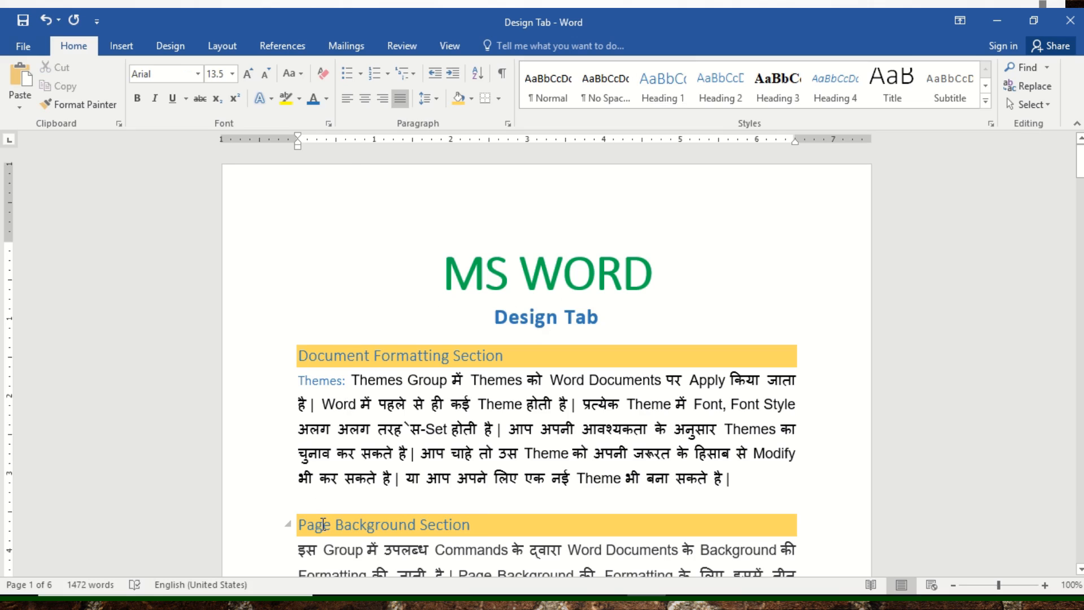
# Apply the Integral theme to the whole document.
pyautogui.click(158, 44)
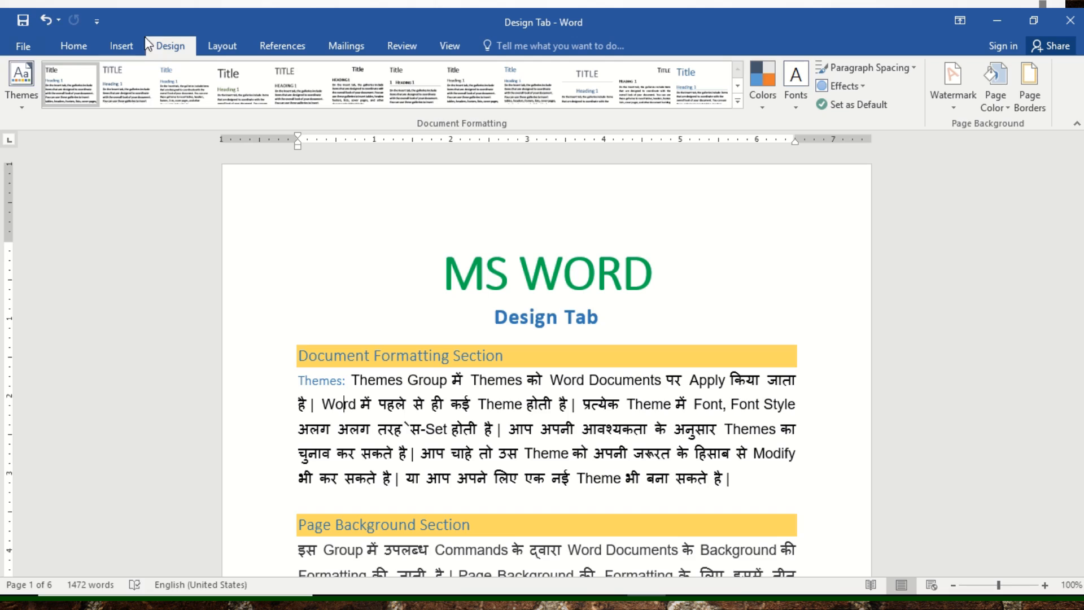
pyautogui.click(28, 89)
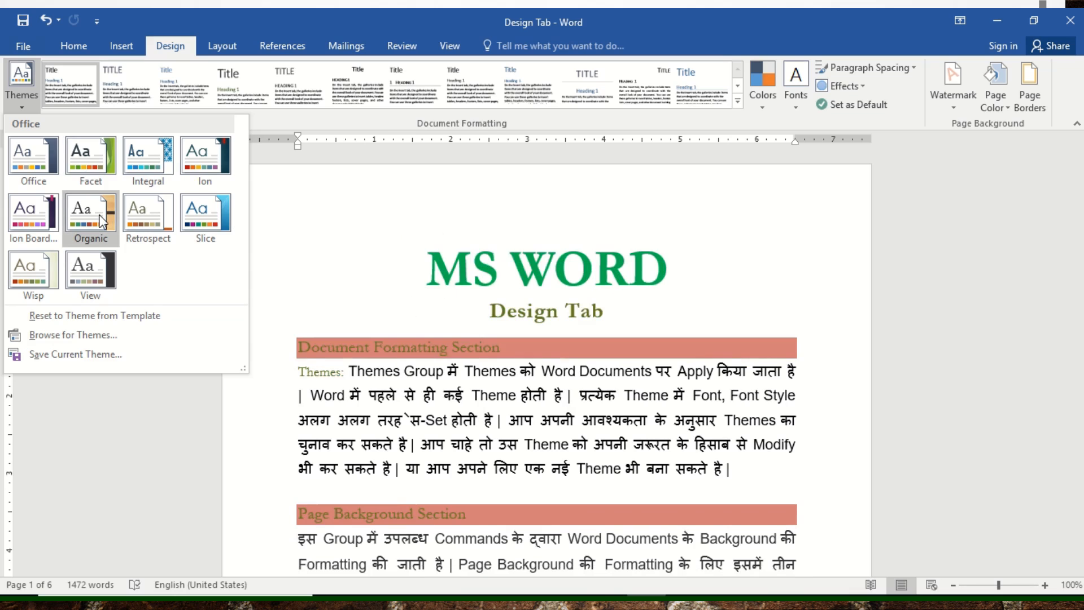
pyautogui.click(143, 168)
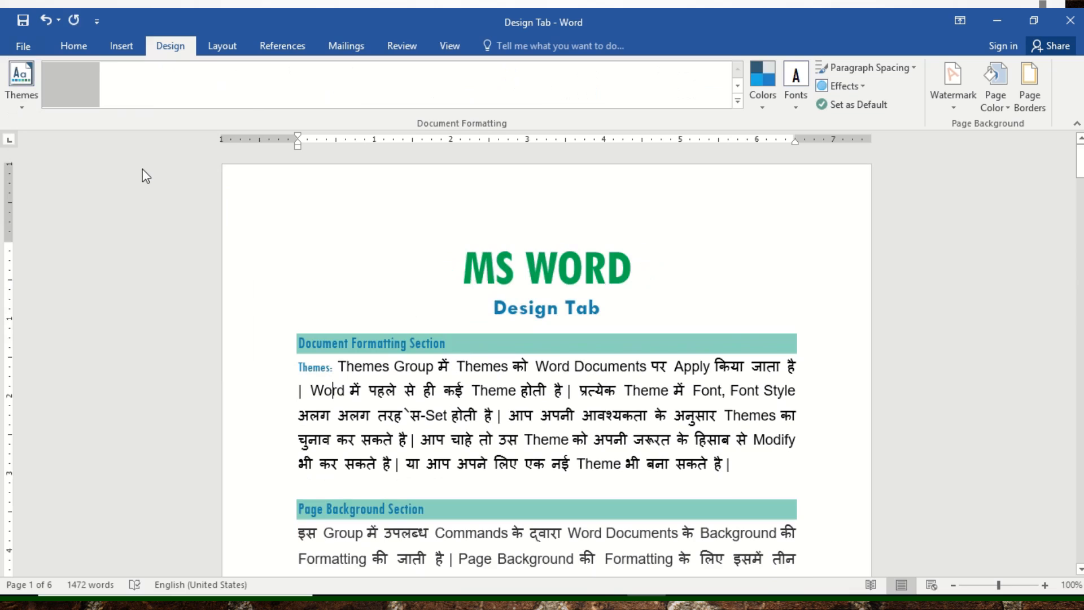
# Apply the first built-in style set, previewed with an all-capitals title, to the document's title and headings.
pyautogui.click(13, 96)
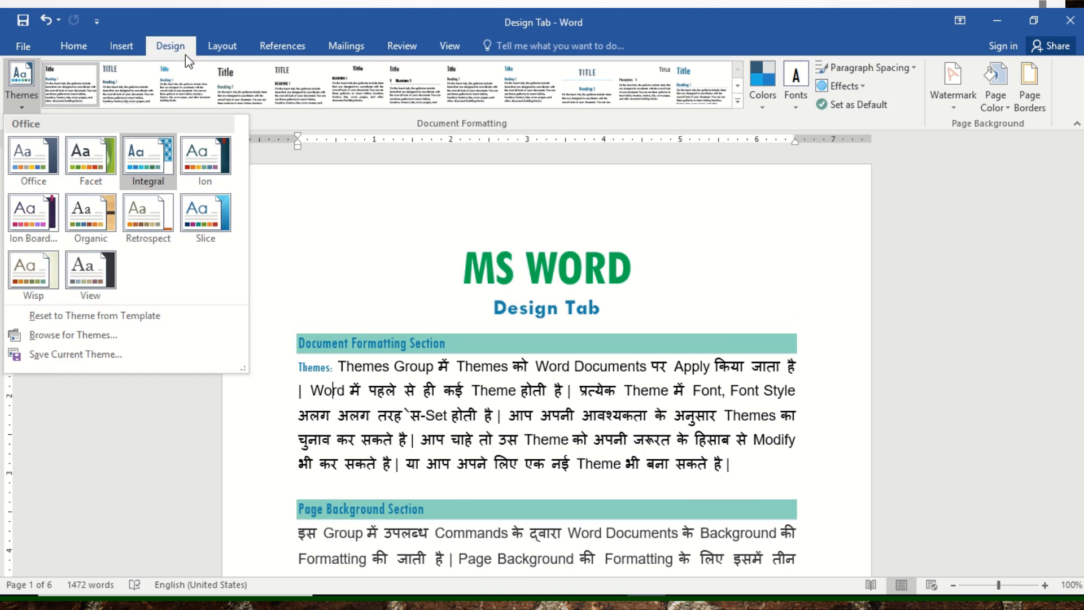
pyautogui.click(116, 85)
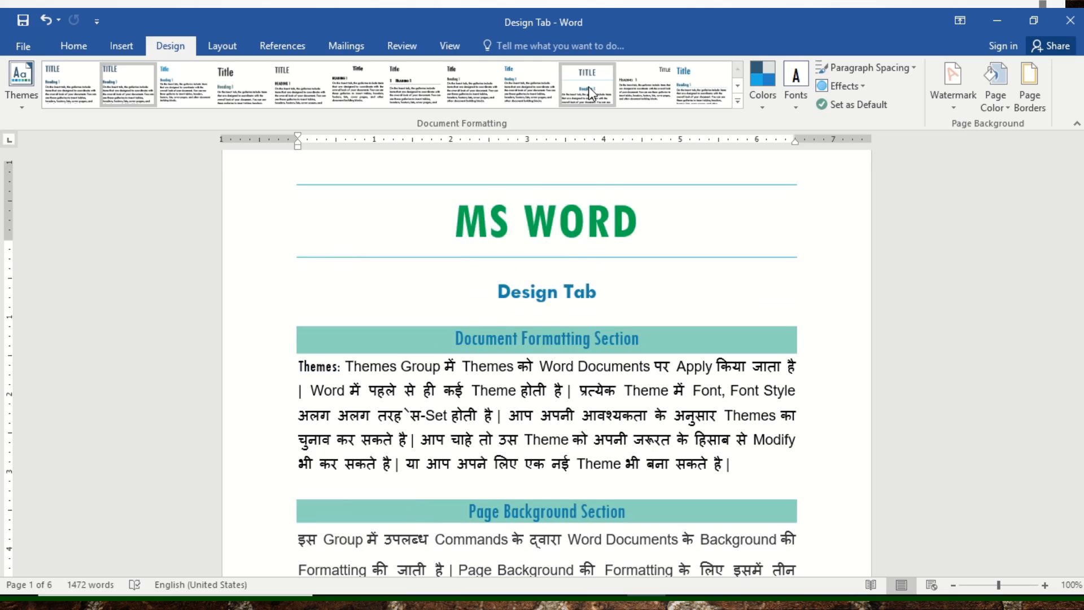
# Try the Green colour set on the document, and replace it with the Red Violet theme colours.
pyautogui.click(757, 93)
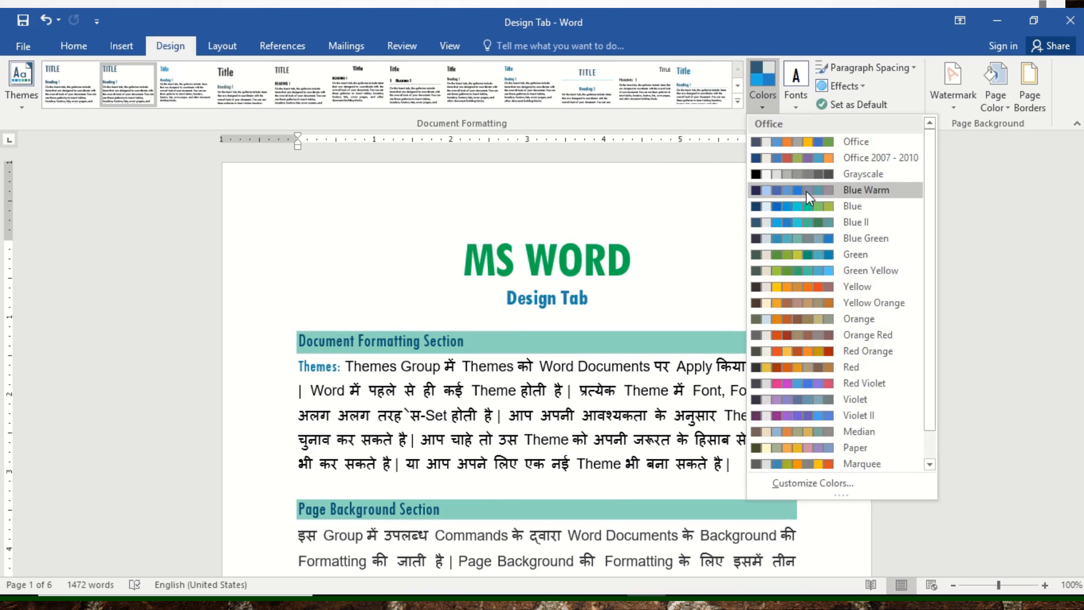
pyautogui.click(808, 252)
pyautogui.click(767, 110)
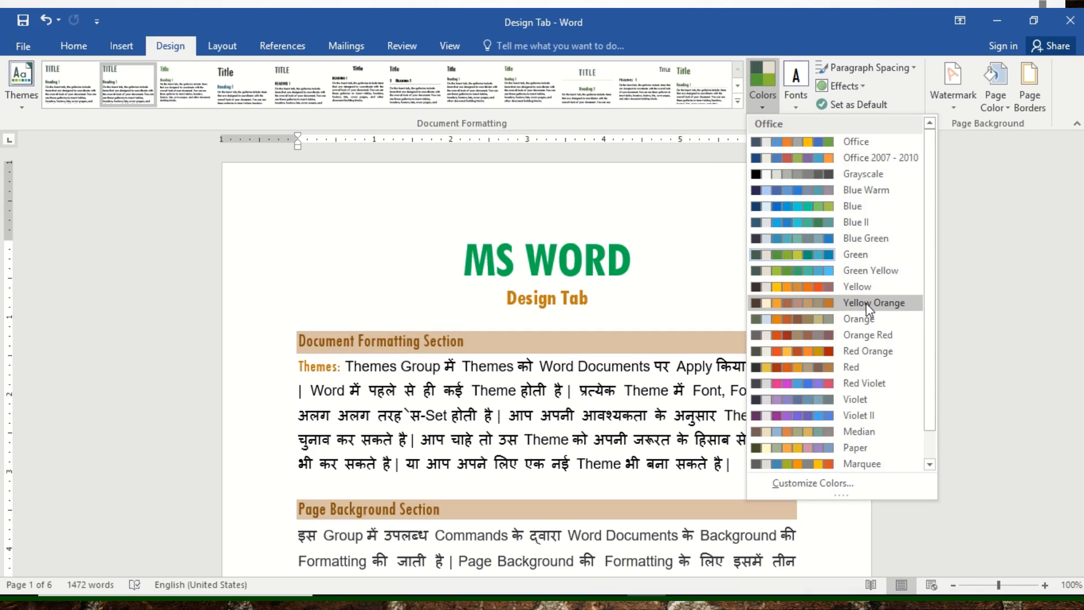
pyautogui.click(861, 384)
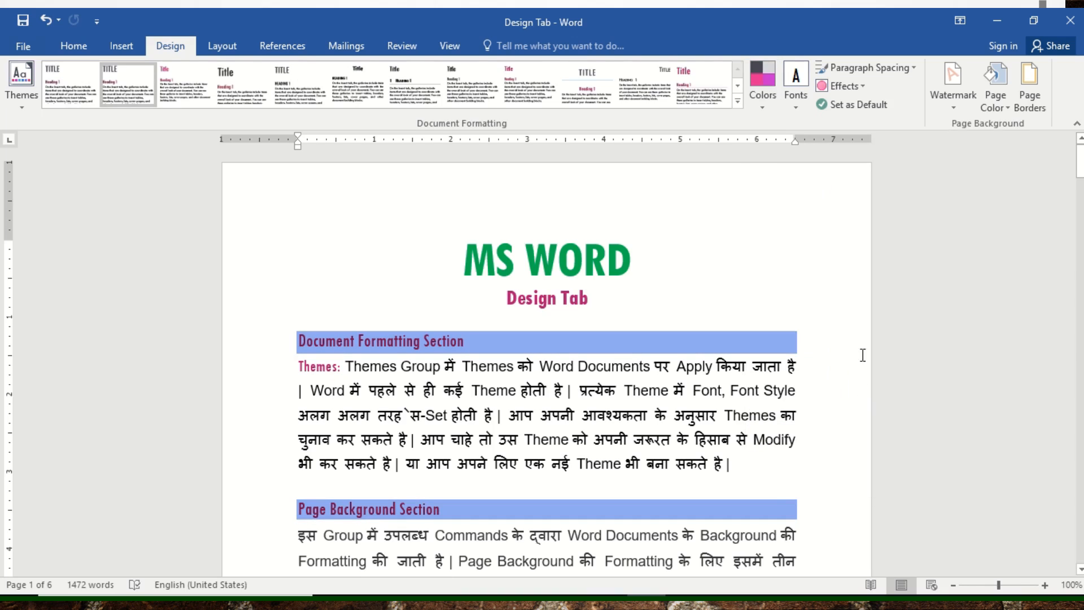
# Open the list of theme font sets for the document.
pyautogui.click(791, 92)
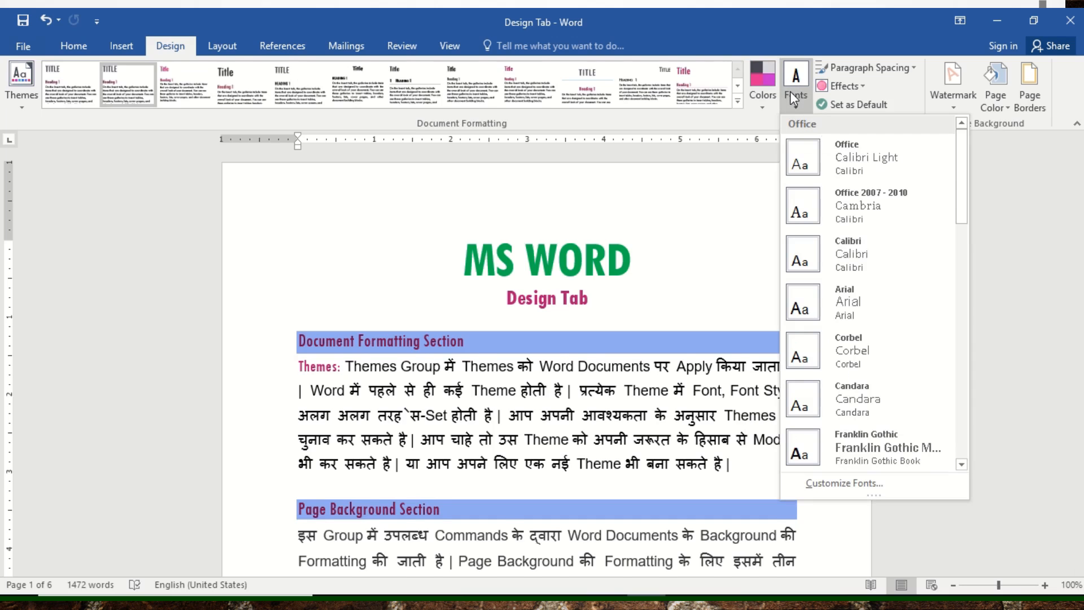